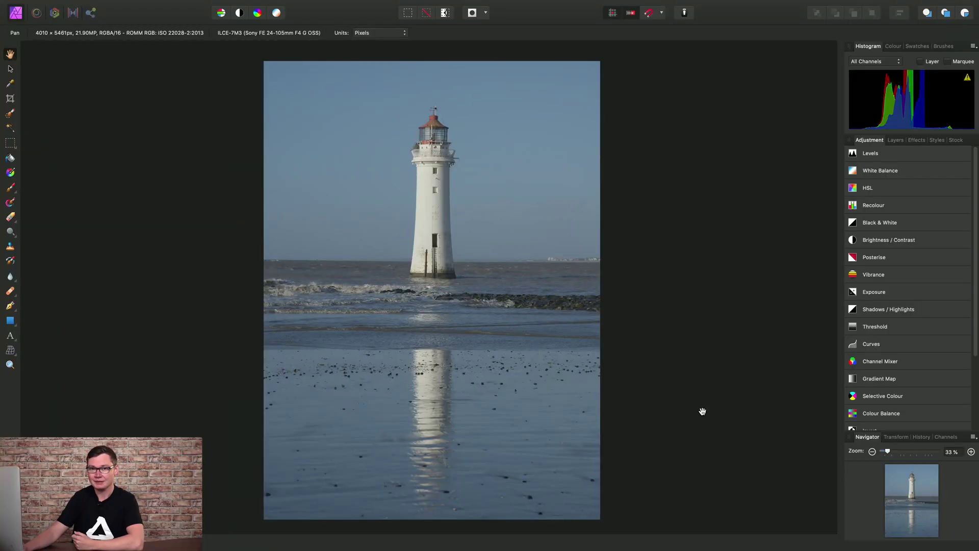
Show the Layers list and the Channels panel, scrolled down to the Background channels and Pixel Selection.
{"action": "left_click", "coordinate": [895, 141]}
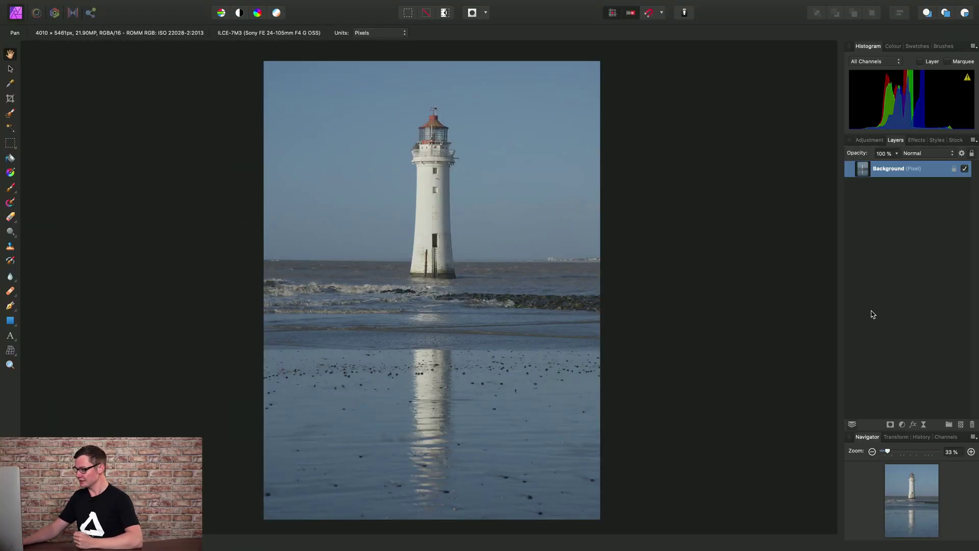
{"action": "left_click", "coordinate": [947, 437]}
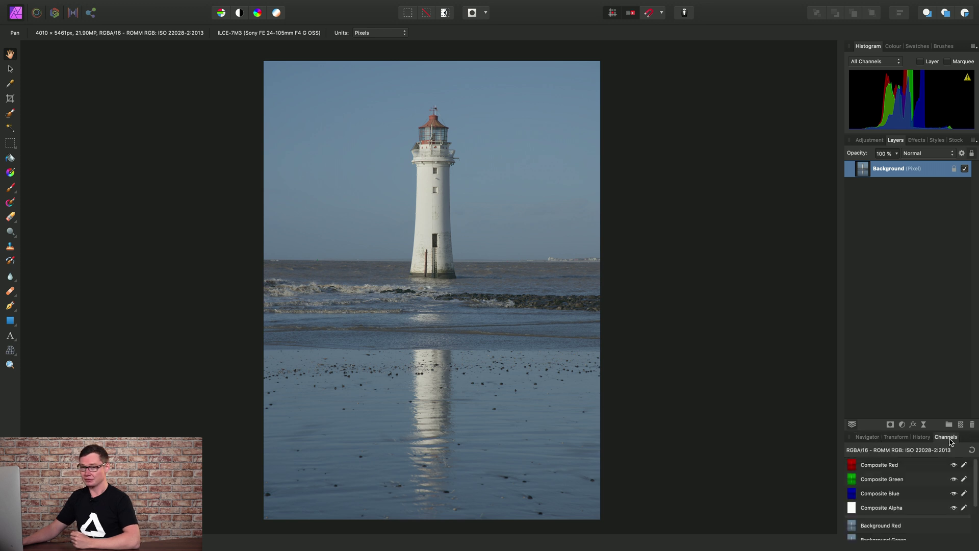
{"action": "left_click_drag", "start_coordinate": [977, 465], "coordinate": [976, 512]}
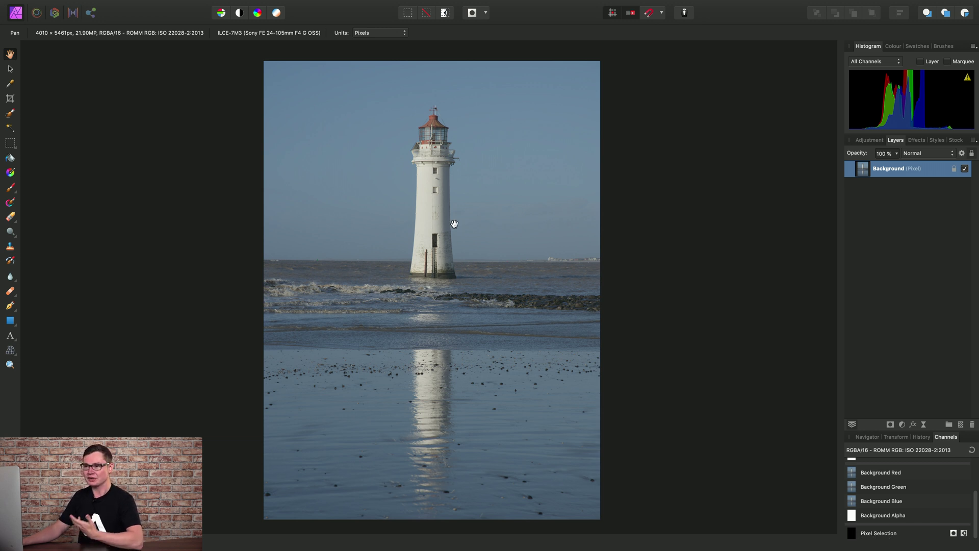
Flood-select the sky down to the horizon at 12% tolerance.
{"action": "left_click", "coordinate": [10, 130]}
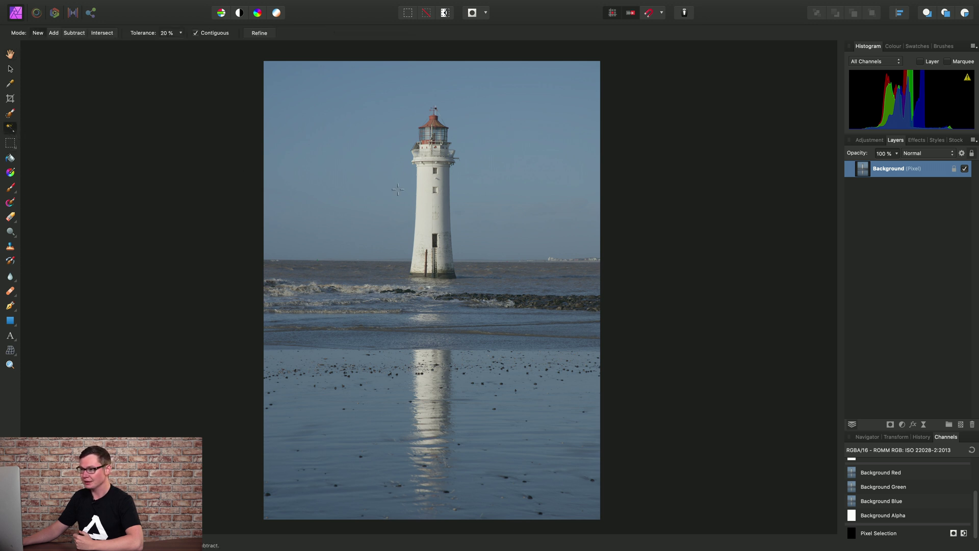
{"action": "left_click_drag", "start_coordinate": [331, 186], "coordinate": [390, 186]}
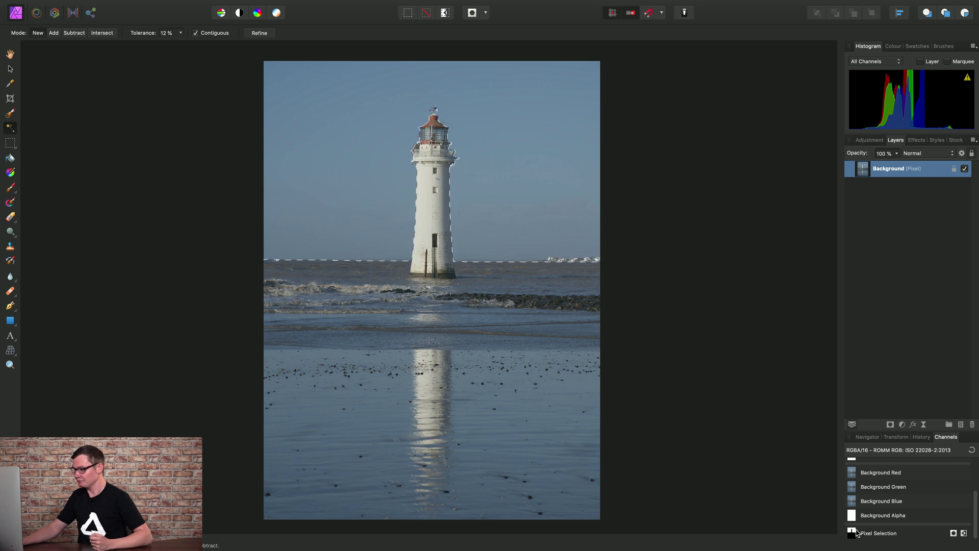
Save the pixel selection as a spare channel and rename it Sky.
{"action": "right_click", "coordinate": [854, 534]}
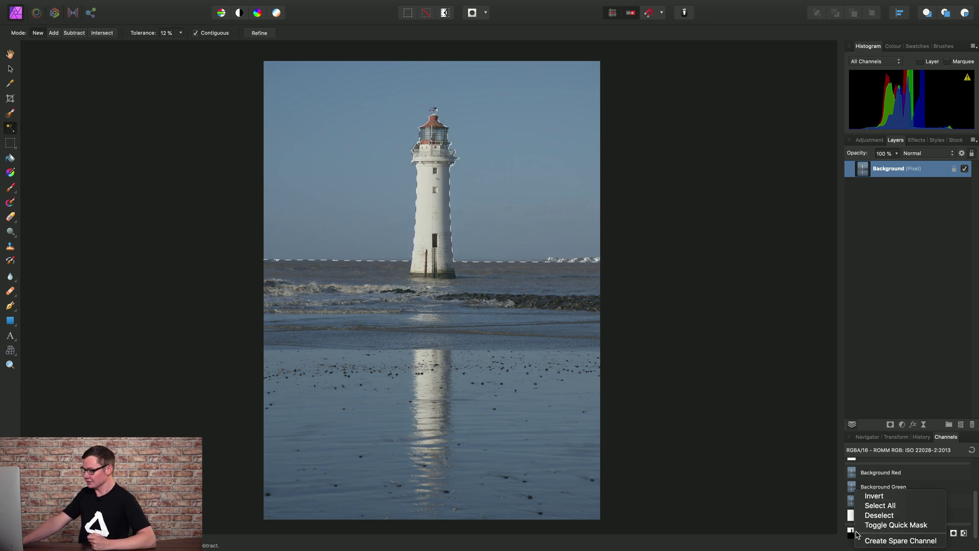
{"action": "left_click", "coordinate": [898, 540]}
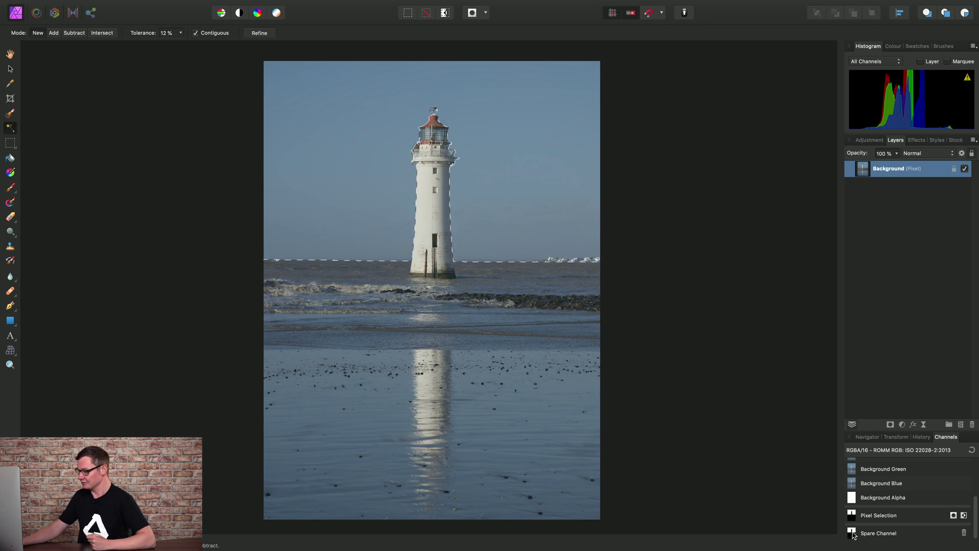
{"action": "right_click", "coordinate": [852, 534]}
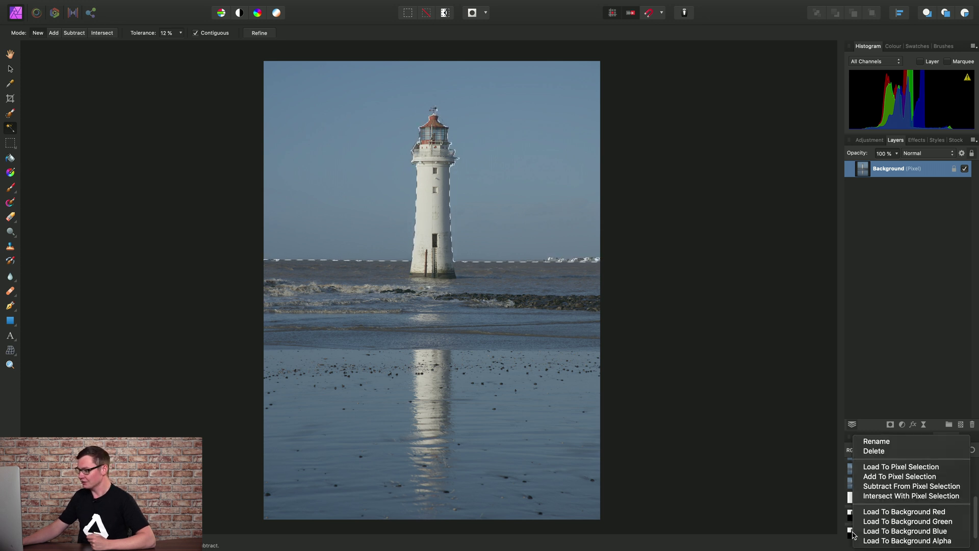
{"action": "left_click", "coordinate": [884, 441]}
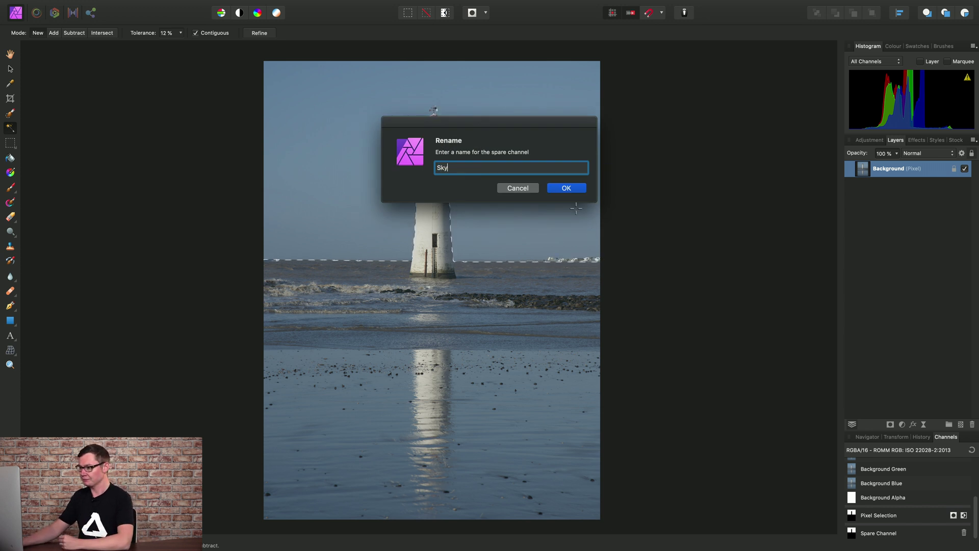
{"action": "left_click", "coordinate": [572, 190]}
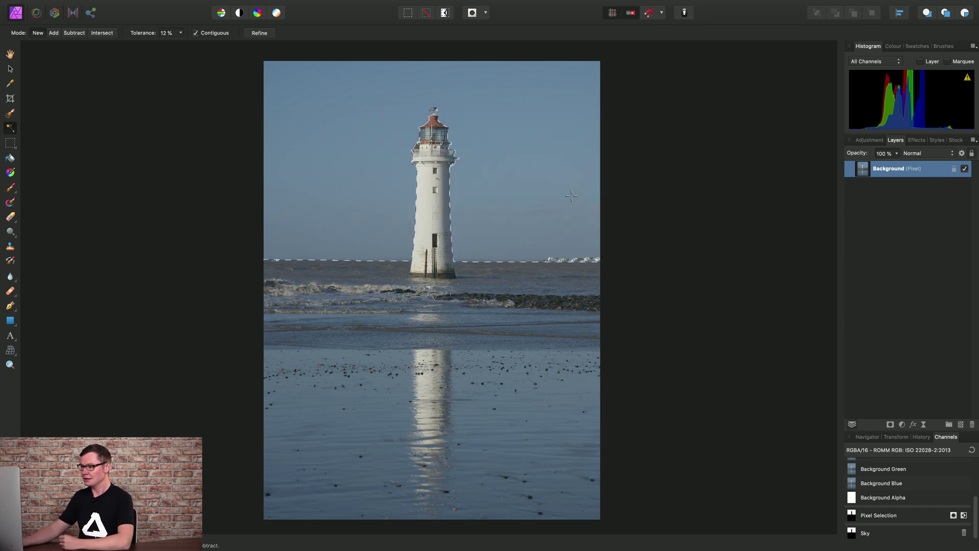
Create another spare channel from Pixel Selection and name it Foreground.
{"action": "right_click", "coordinate": [853, 515]}
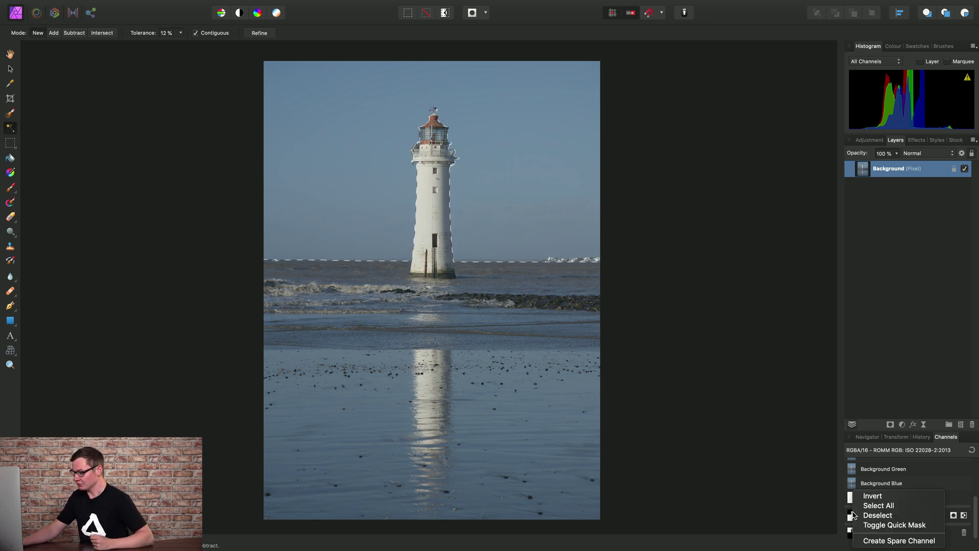
{"action": "left_click", "coordinate": [899, 541]}
{"action": "left_click_drag", "start_coordinate": [976, 512], "coordinate": [976, 521]}
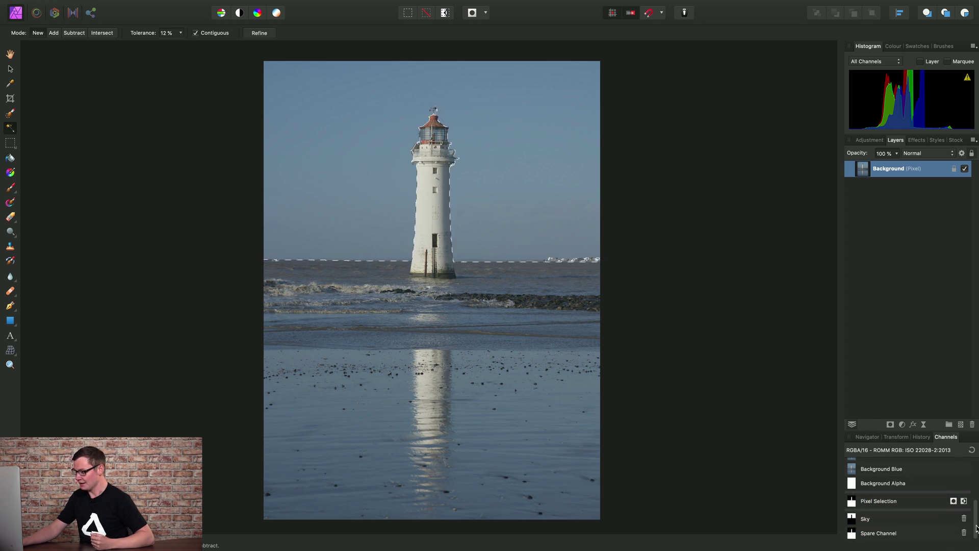
{"action": "right_click", "coordinate": [851, 536]}
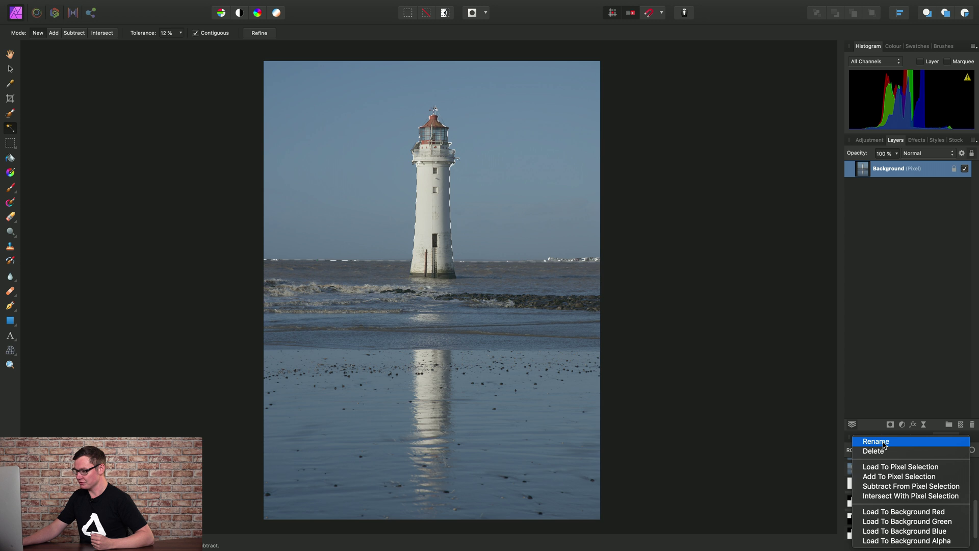
{"action": "left_click", "coordinate": [862, 439]}
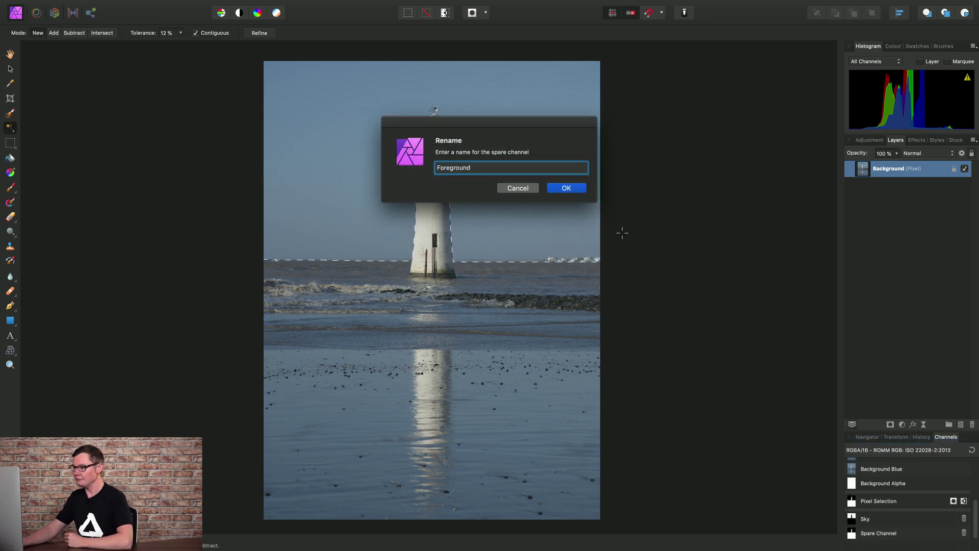
{"action": "left_click", "coordinate": [558, 189]}
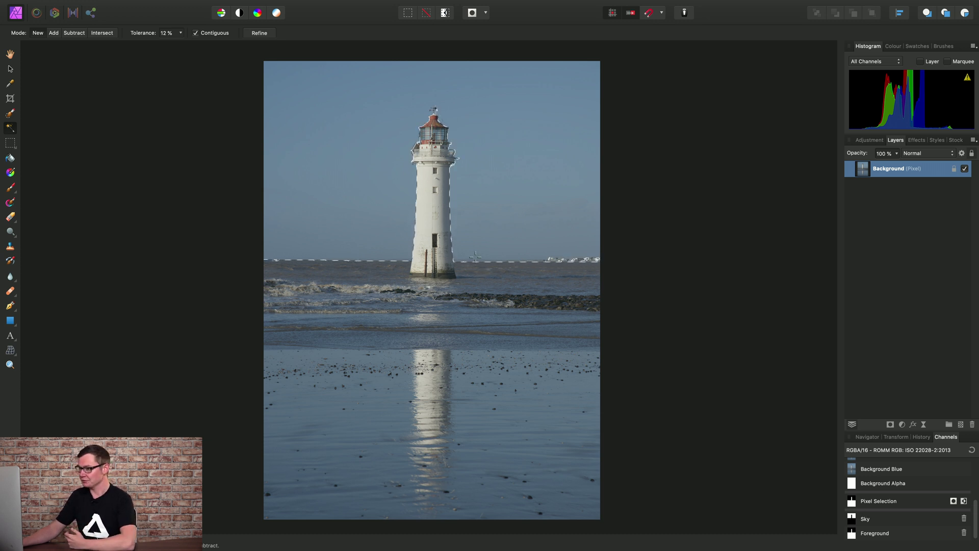
Deselect, load the Sky channel as a selection, then deselect again.
{"action": "left_click", "coordinate": [245, 6]}
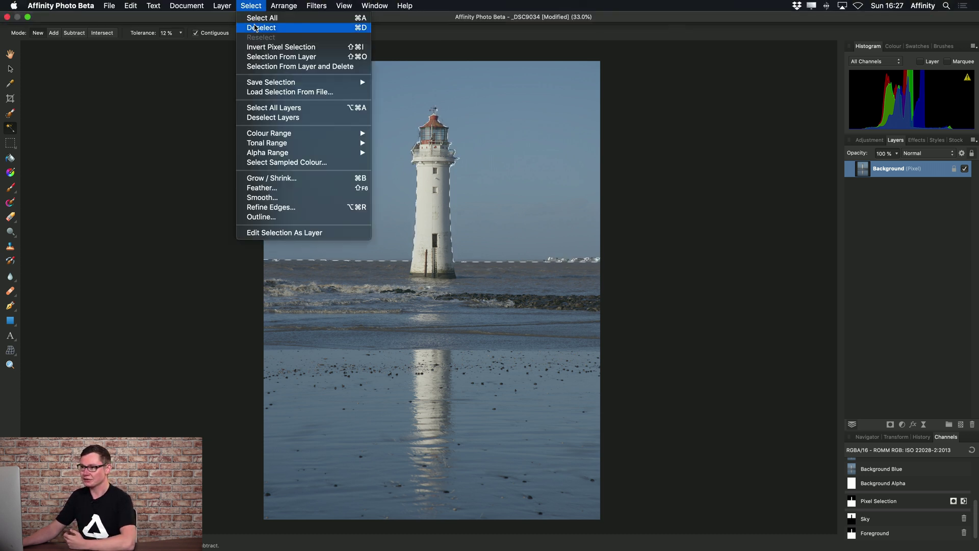
{"action": "left_click", "coordinate": [255, 26]}
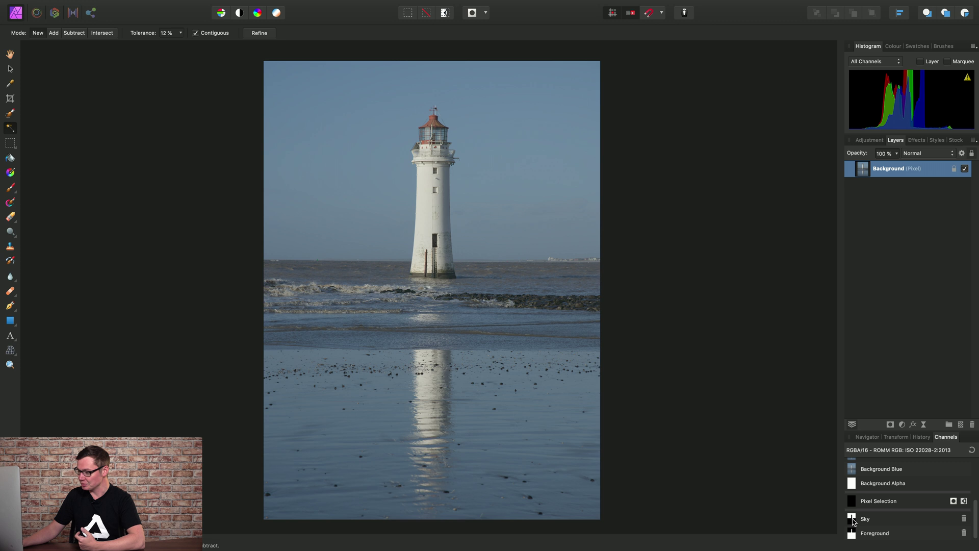
{"action": "right_click", "coordinate": [854, 520]}
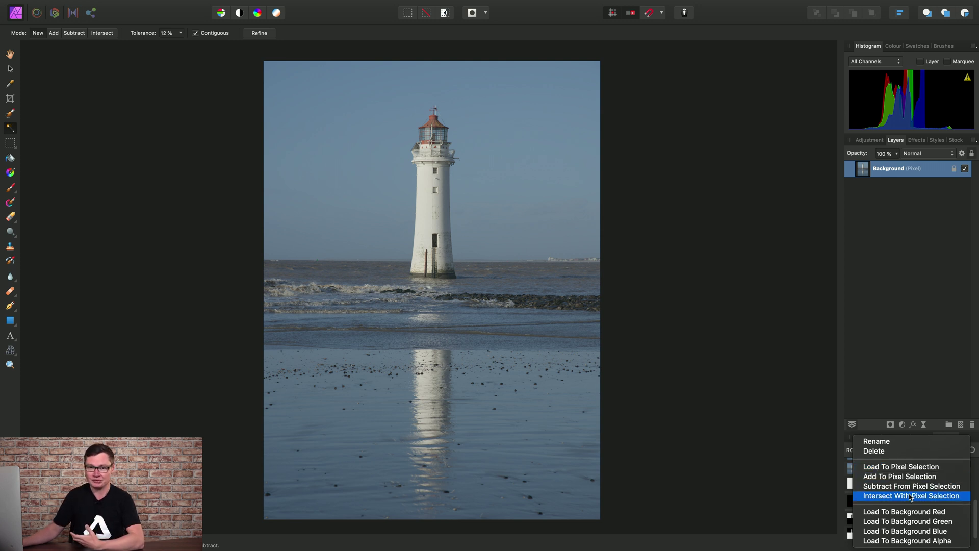
{"action": "left_click", "coordinate": [905, 471]}
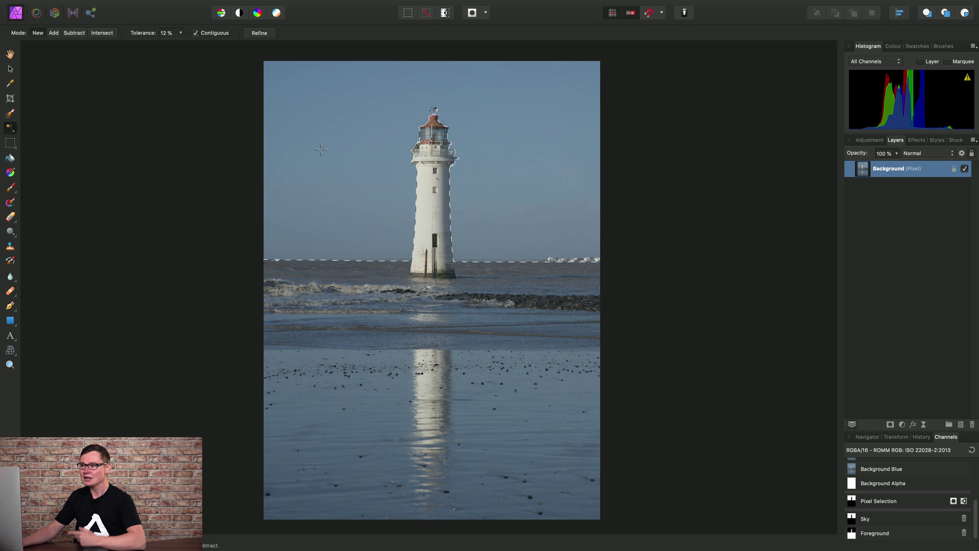
{"action": "left_click", "coordinate": [251, 6]}
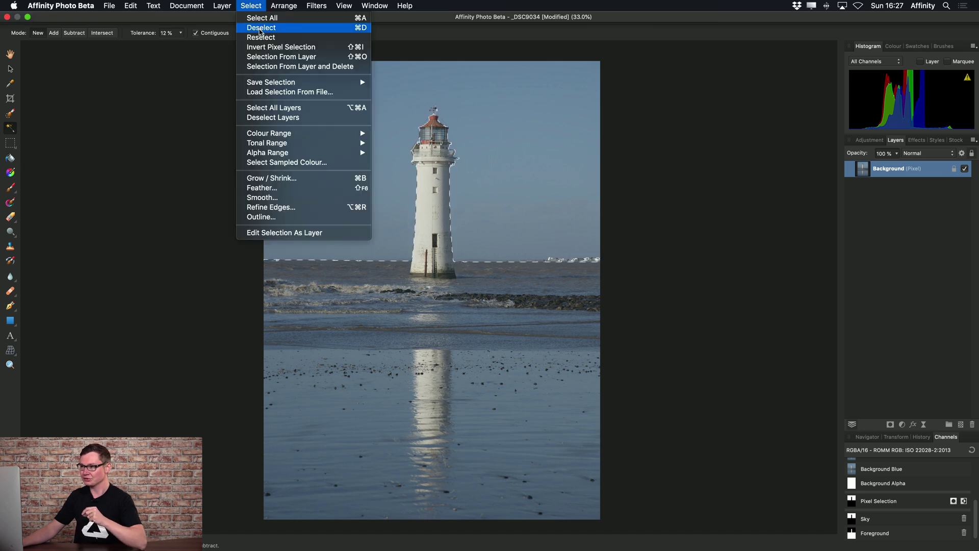
{"action": "left_click", "coordinate": [260, 28]}
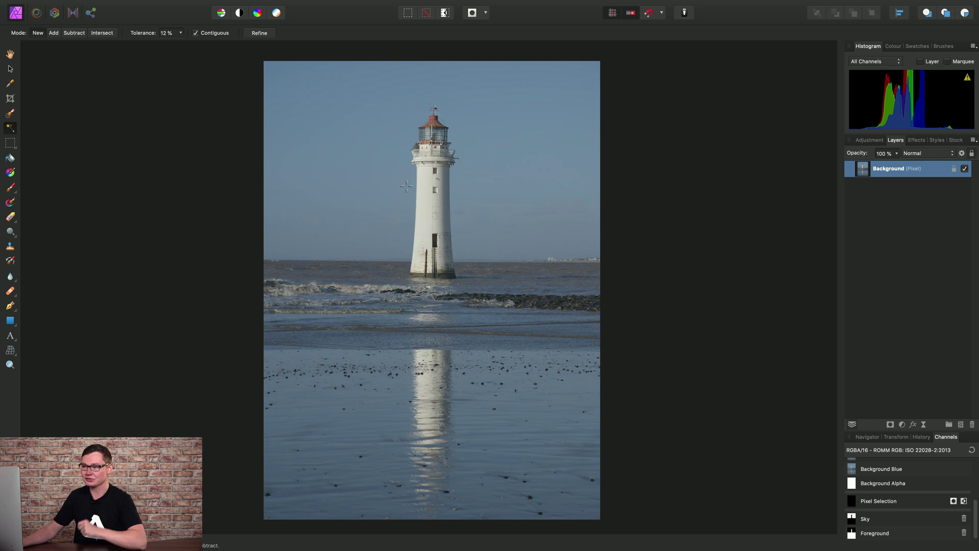
Add a Brightness / Contrast adjustment layer with 100% contrast and 18% brightness.
{"action": "left_click", "coordinate": [221, 5]}
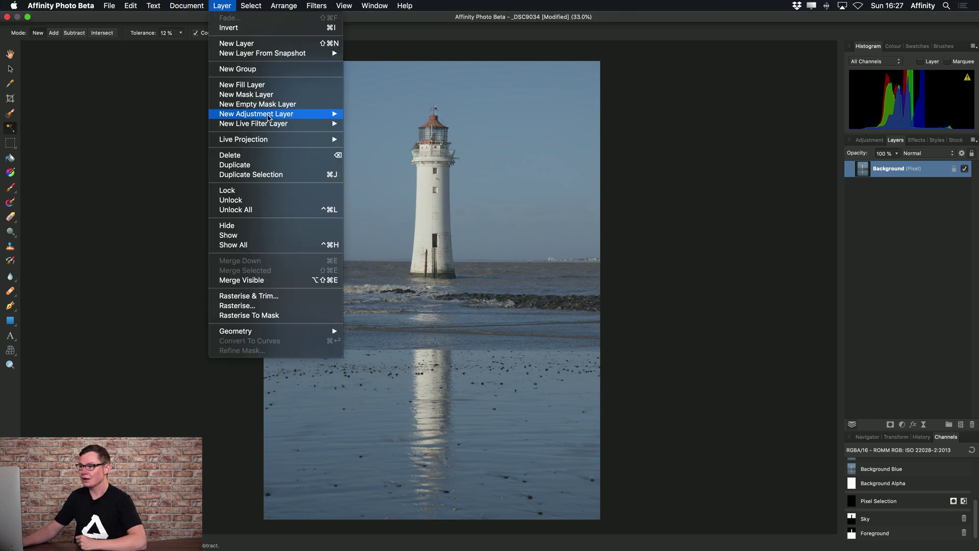
{"action": "mouse_move", "coordinate": [268, 118]}
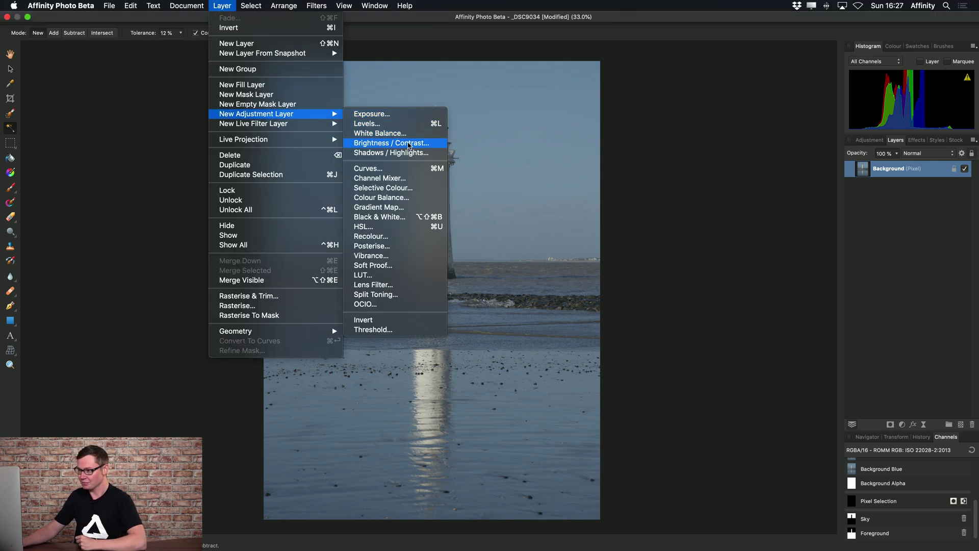
{"action": "left_click", "coordinate": [409, 146]}
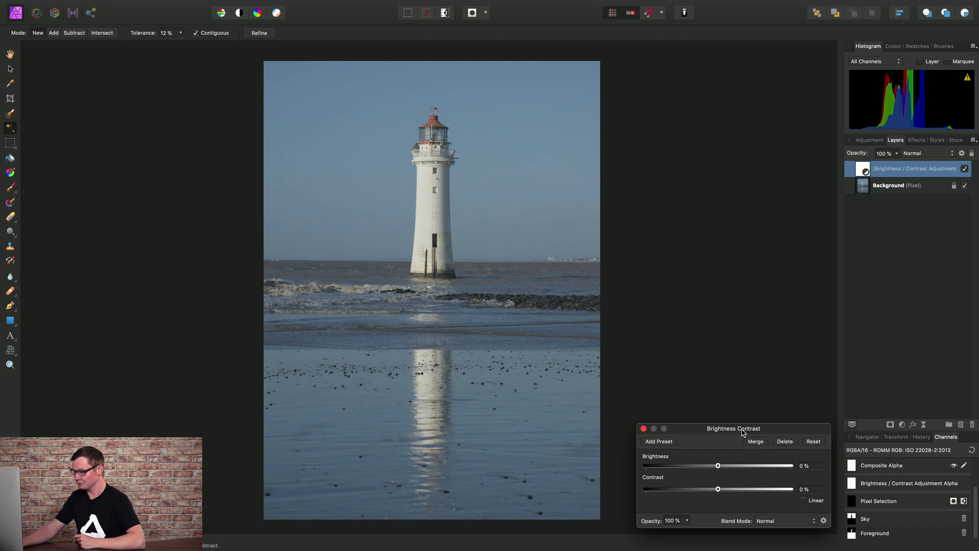
{"action": "left_click_drag", "start_coordinate": [718, 489], "coordinate": [814, 494]}
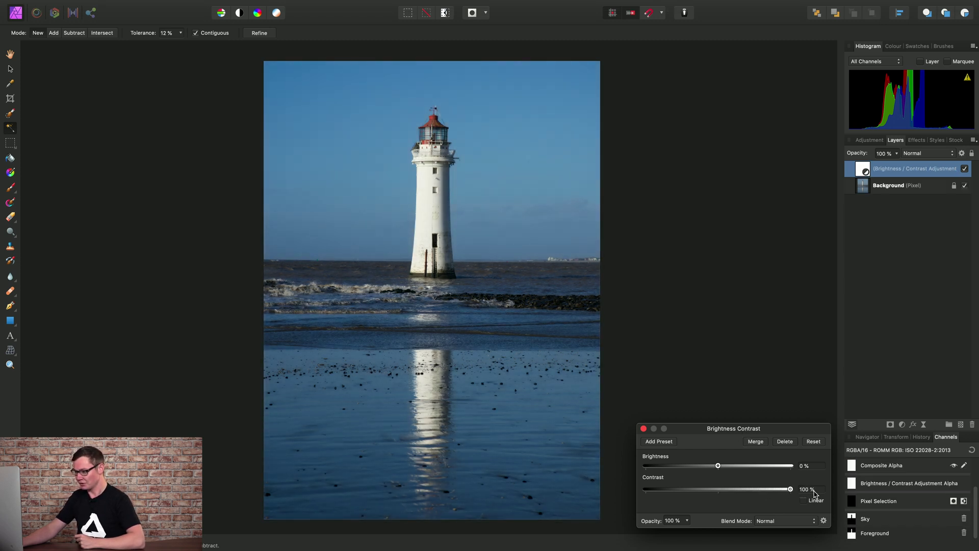
{"action": "left_click_drag", "start_coordinate": [719, 467], "coordinate": [733, 469]}
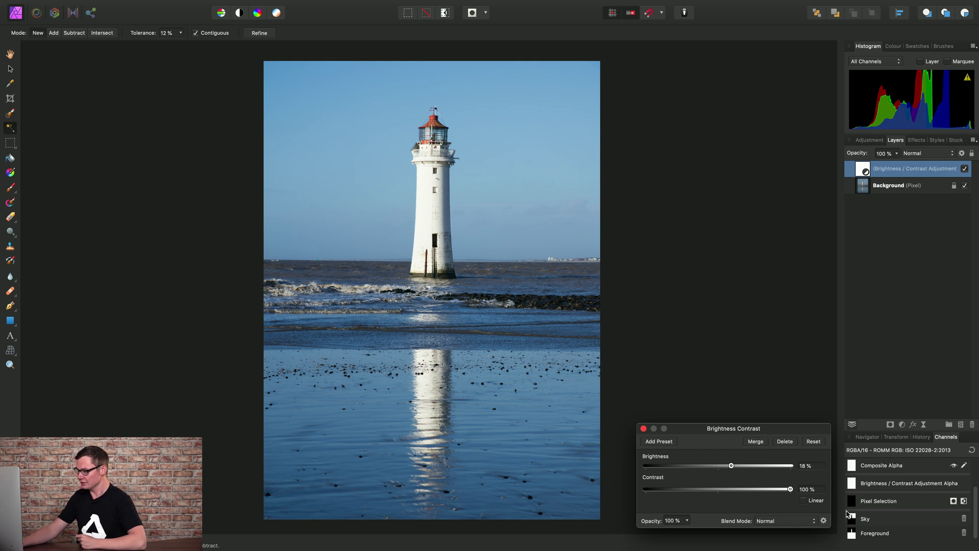
Load the Sky channel as the Brightness / Contrast mask and close its settings.
{"action": "right_click", "coordinate": [853, 519]}
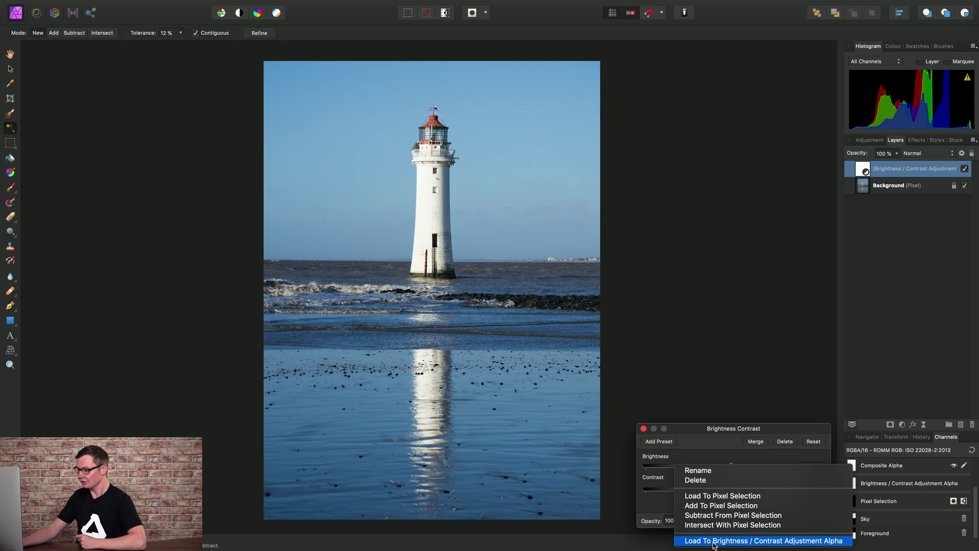
{"action": "left_click", "coordinate": [813, 543]}
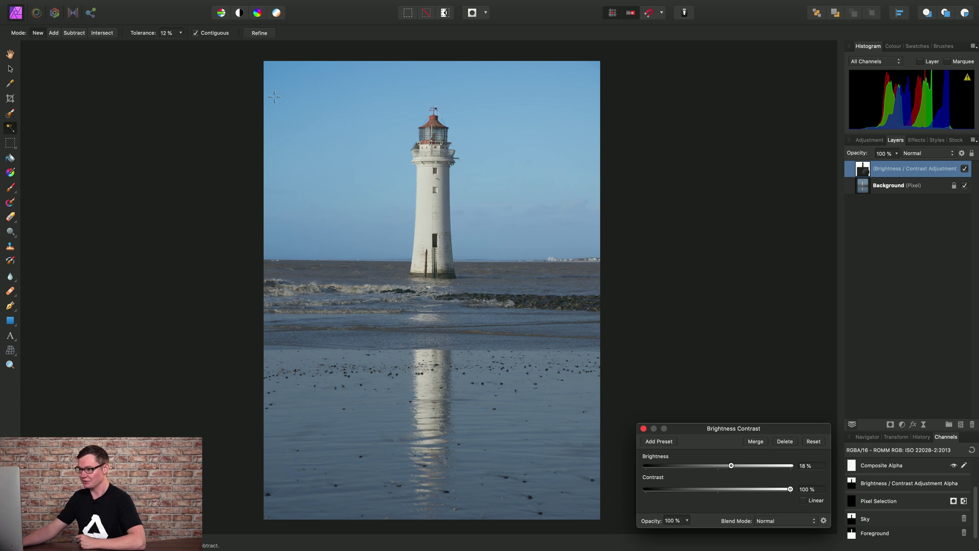
{"action": "left_click", "coordinate": [643, 429]}
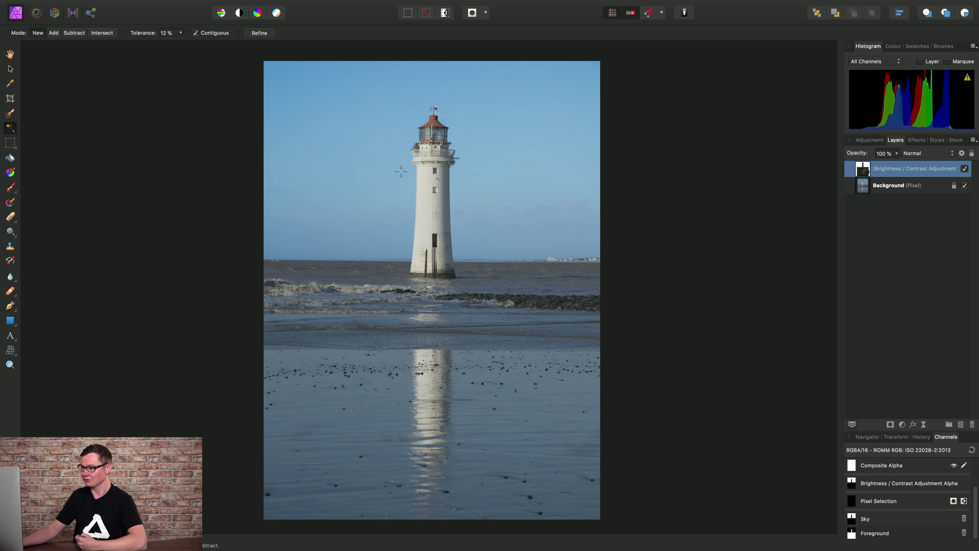
{"action": "left_click", "coordinate": [222, 6]}
Add a Curves adjustment layer masked by the Foreground channel.
{"action": "mouse_move", "coordinate": [300, 113]}
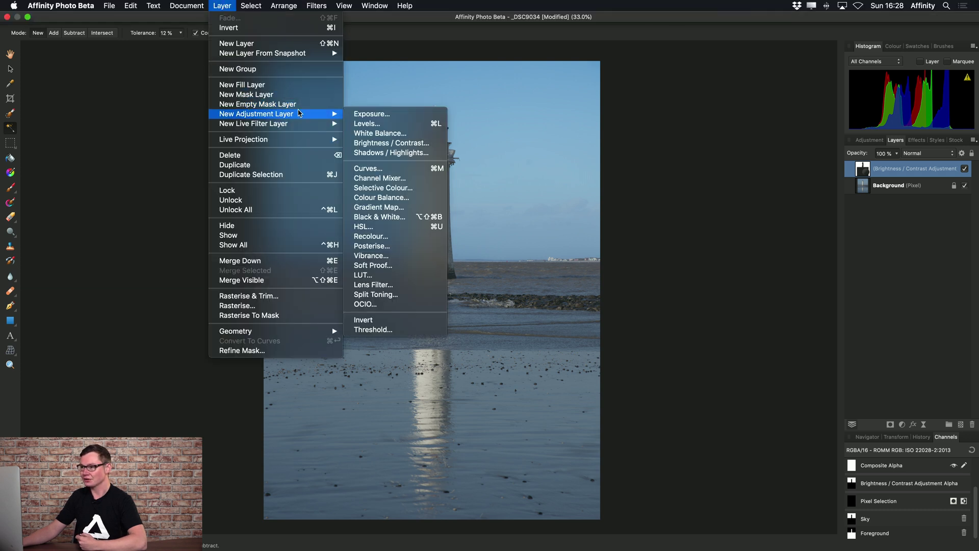
{"action": "left_click", "coordinate": [401, 169]}
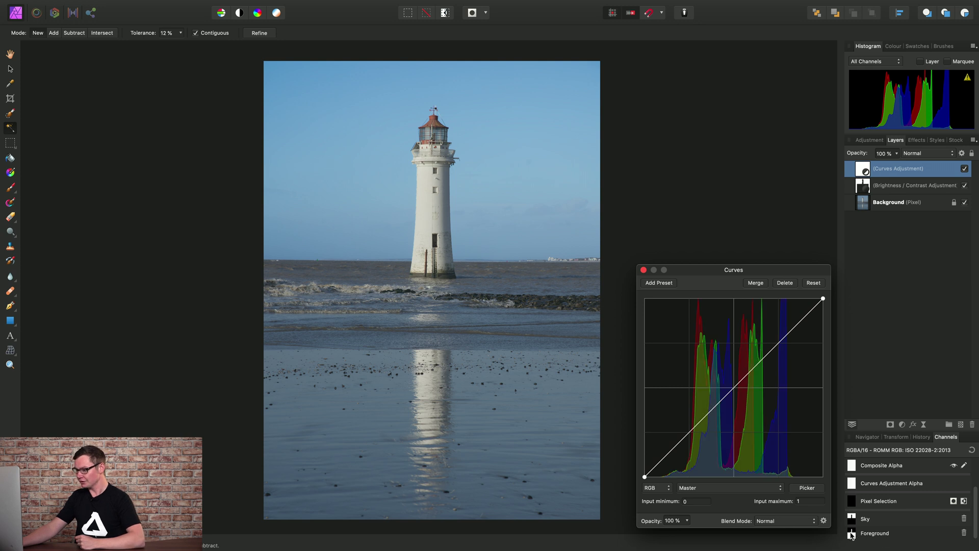
{"action": "right_click", "coordinate": [852, 535]}
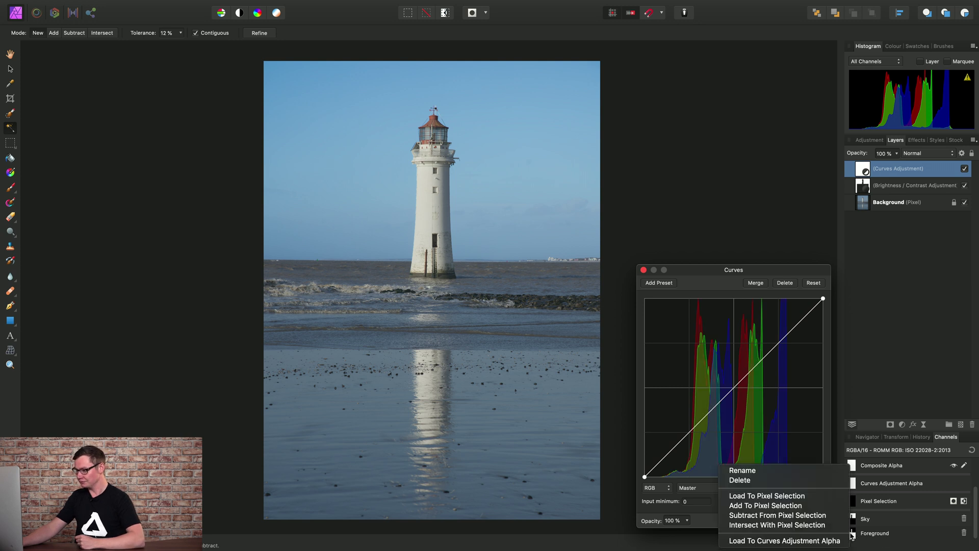
{"action": "left_click", "coordinate": [774, 541]}
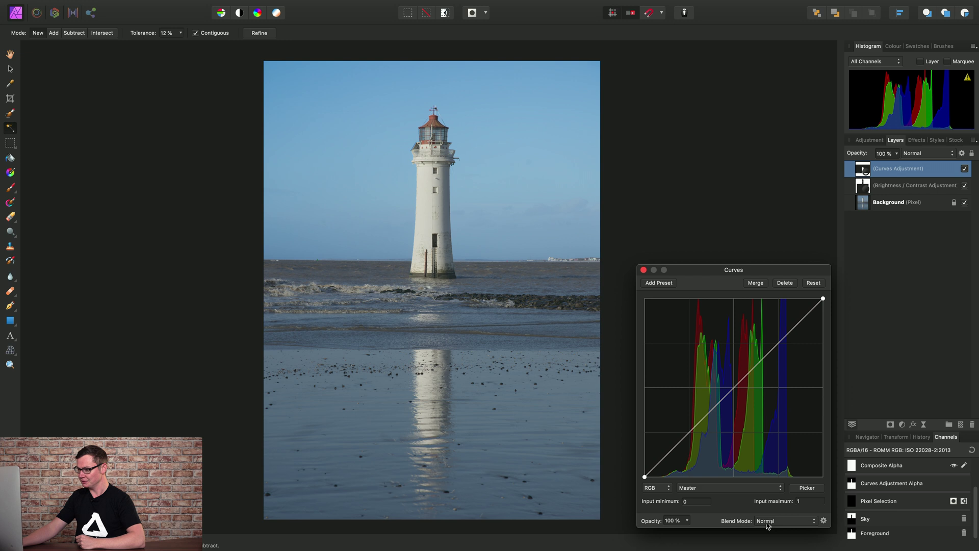
Bend the curve into an S-shape: darker shadows, brighter highlights, tuned midpoint.
{"action": "left_click_drag", "start_coordinate": [676, 451], "coordinate": [669, 464]}
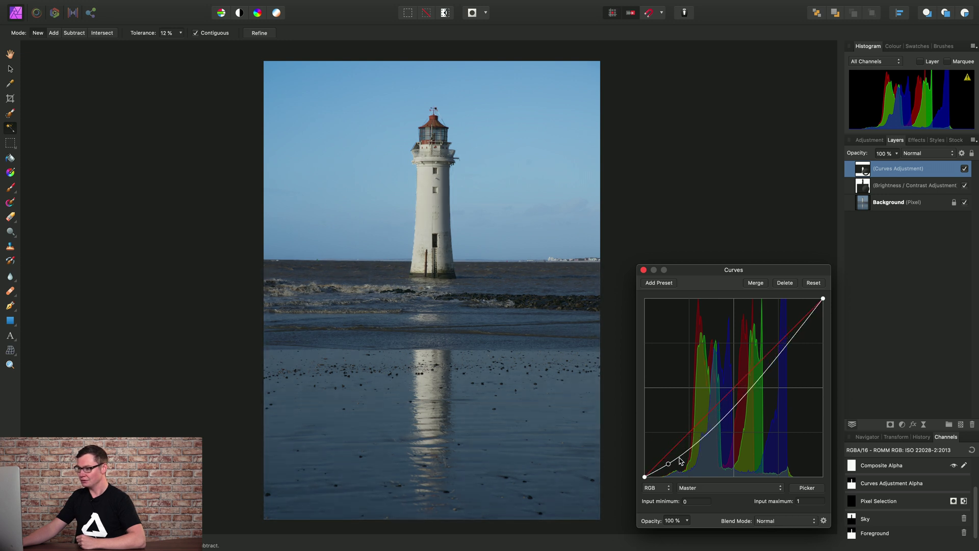
{"action": "left_click", "coordinate": [698, 424]}
{"action": "left_click_drag", "start_coordinate": [749, 381], "coordinate": [752, 357]}
{"action": "mouse_move", "coordinate": [796, 323]}
{"action": "left_mouse_down"}
{"action": "mouse_move", "coordinate": [792, 306]}
{"action": "mouse_move", "coordinate": [791, 315]}
{"action": "left_mouse_up"}
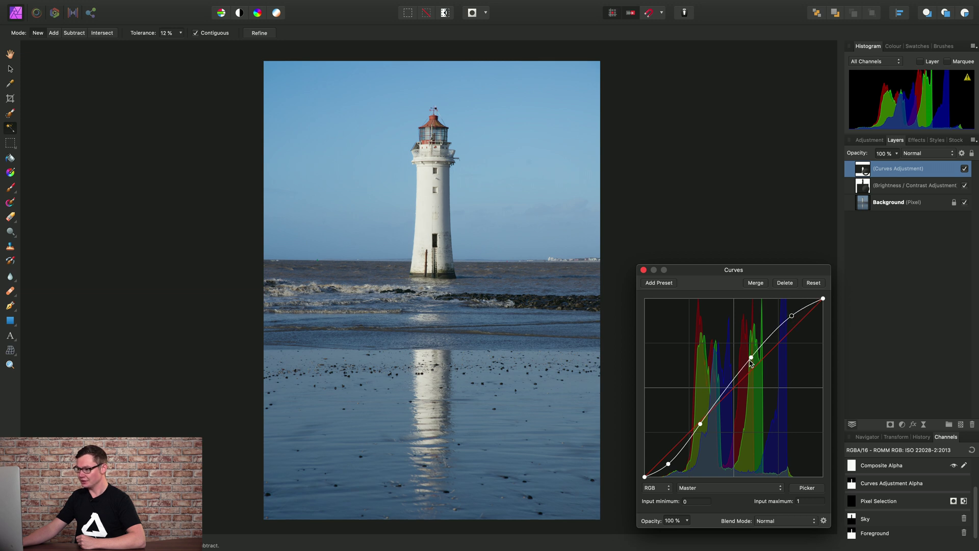
{"action": "left_click_drag", "start_coordinate": [751, 357], "coordinate": [749, 360]}
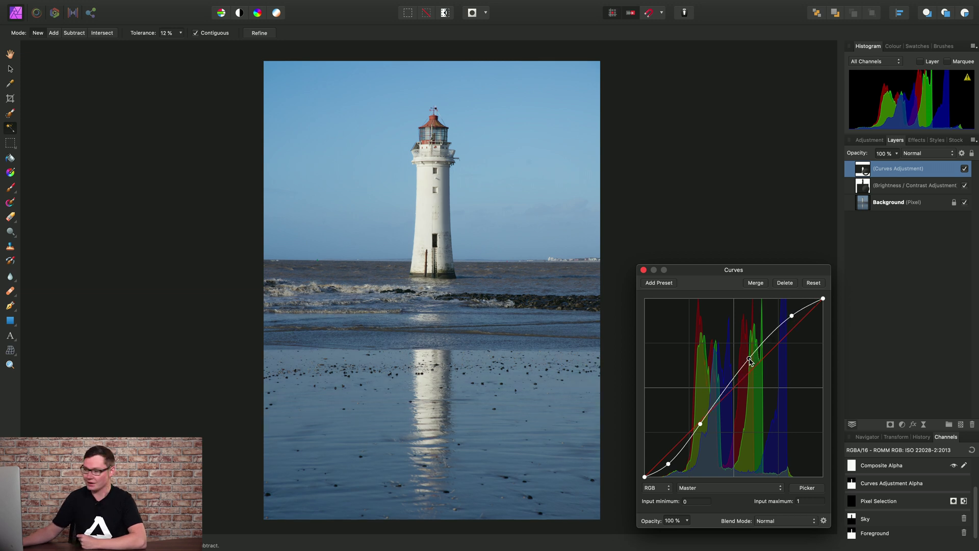
Close the Curves settings and select the Background layer to show its channels.
{"action": "left_click", "coordinate": [643, 270]}
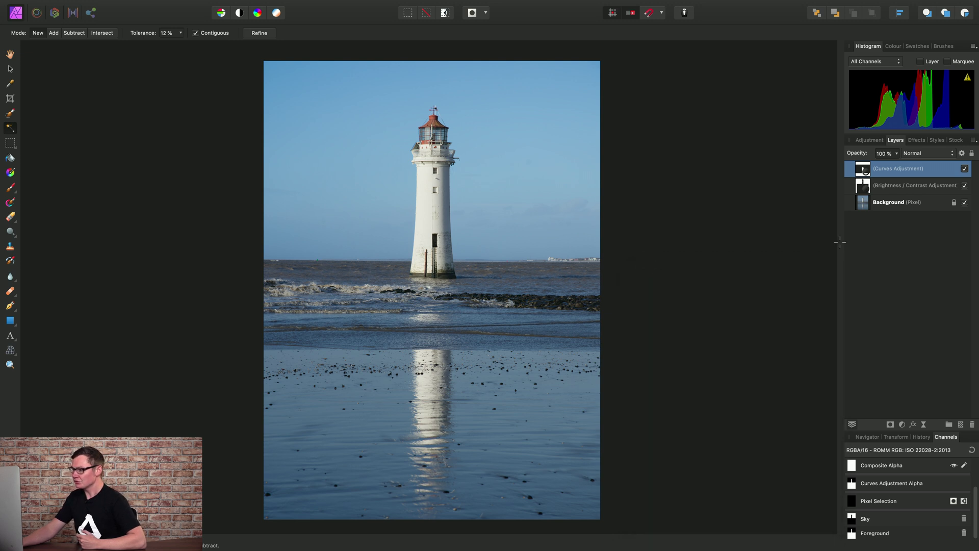
{"action": "key", "text": "h"}
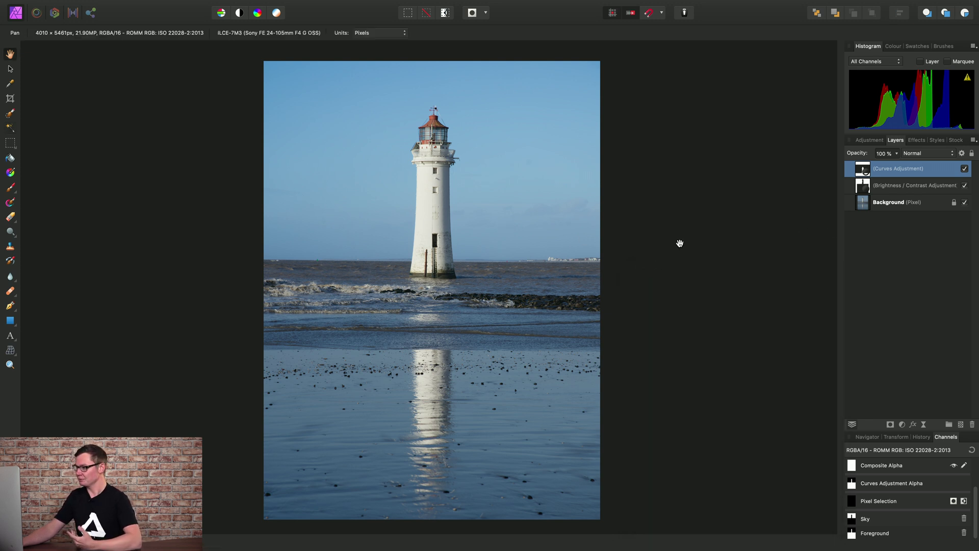
{"action": "left_click", "coordinate": [908, 203]}
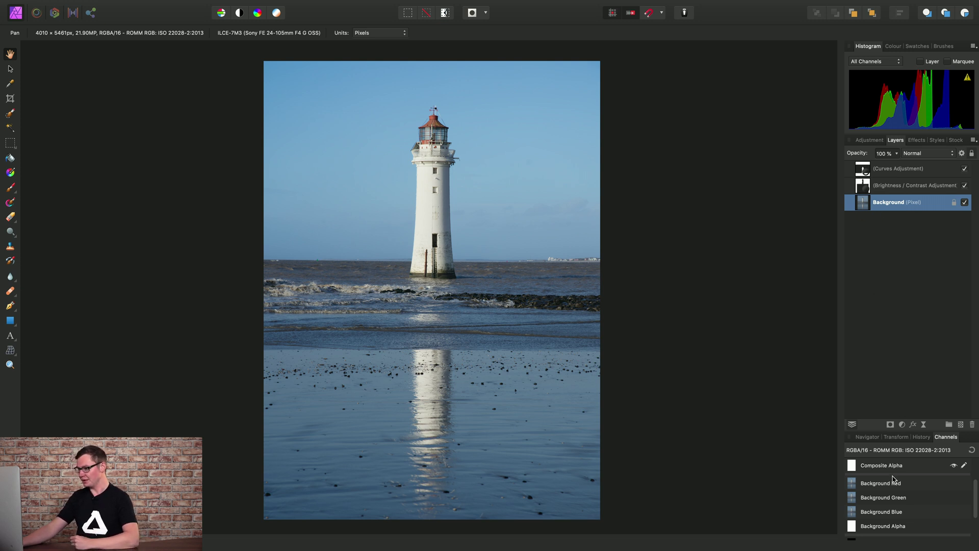
{"action": "scroll", "coordinate": [975, 496], "scroll_direction": "down", "scroll_amount": 1}
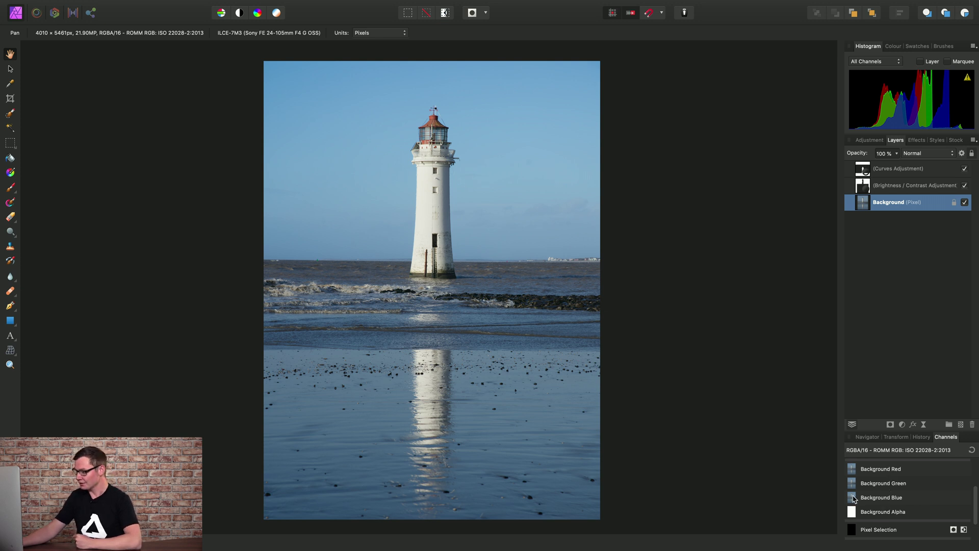
Make a spare channel from Background Blue and rename it Blue.
{"action": "right_click", "coordinate": [854, 498]}
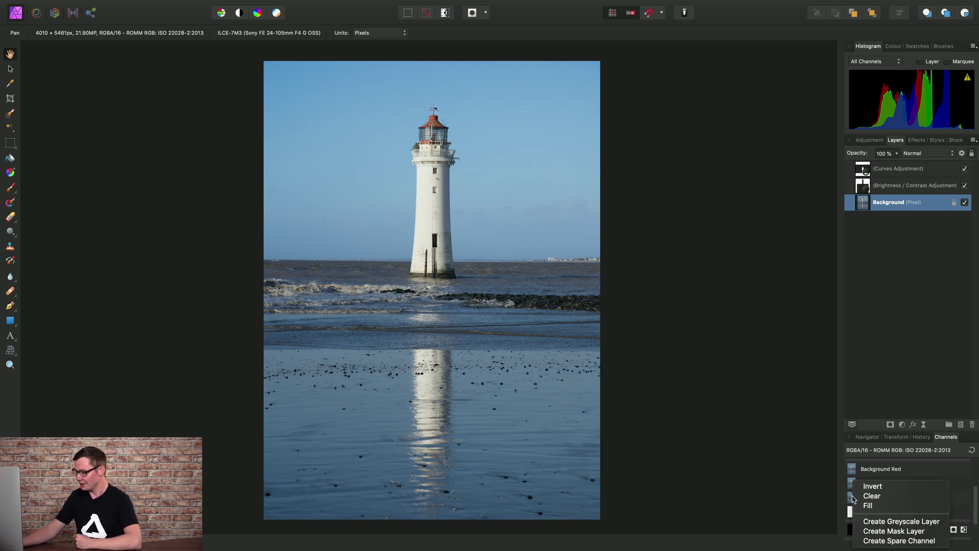
{"action": "left_click", "coordinate": [888, 541]}
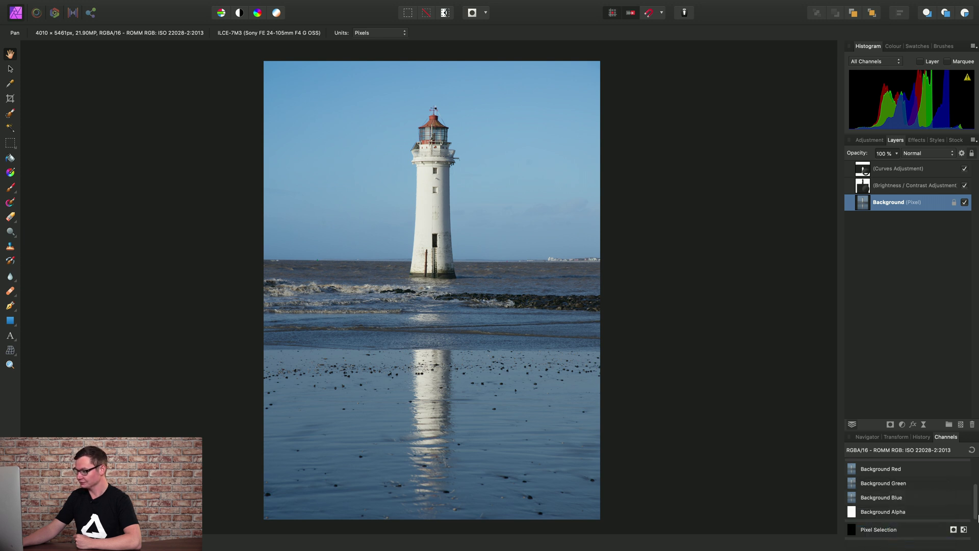
{"action": "scroll", "coordinate": [867, 536], "scroll_direction": "down", "scroll_amount": 3}
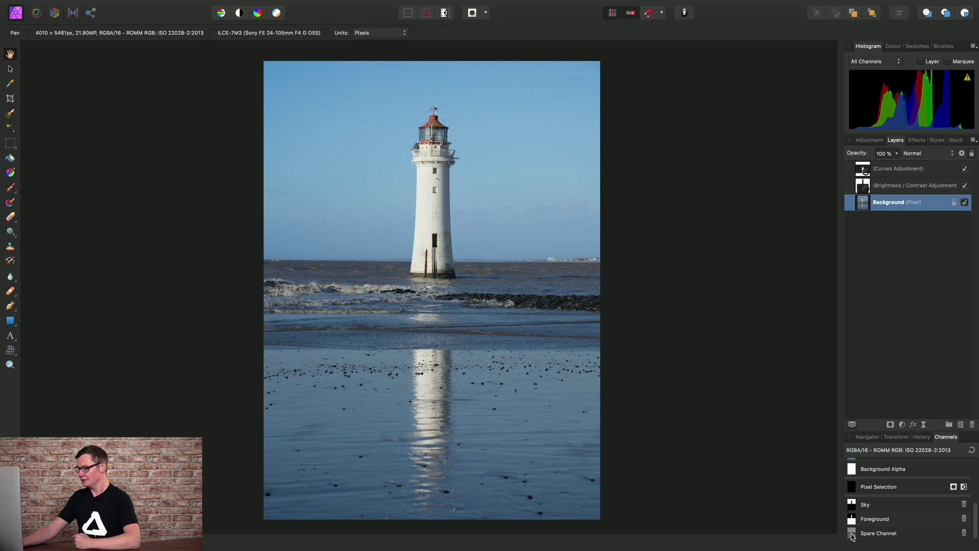
{"action": "right_click", "coordinate": [852, 537]}
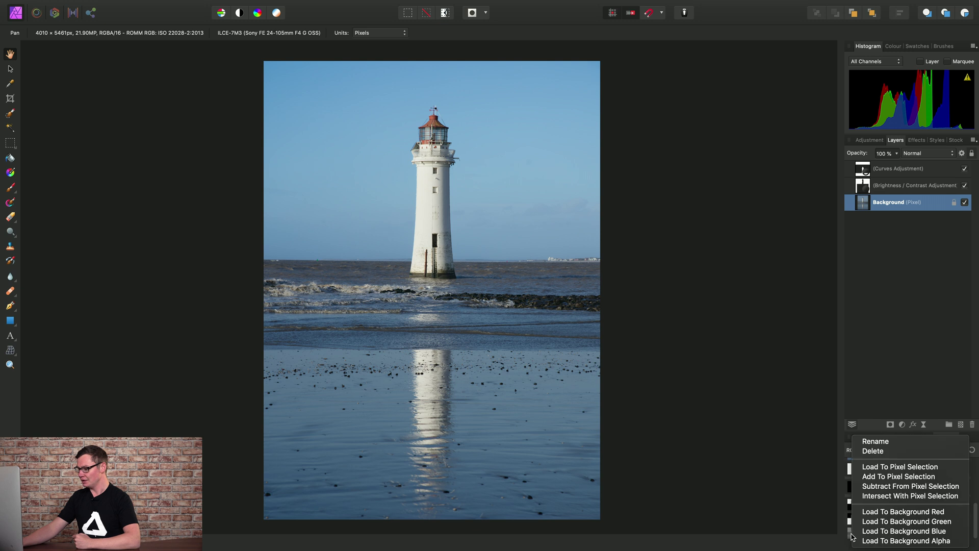
{"action": "left_click", "coordinate": [893, 442]}
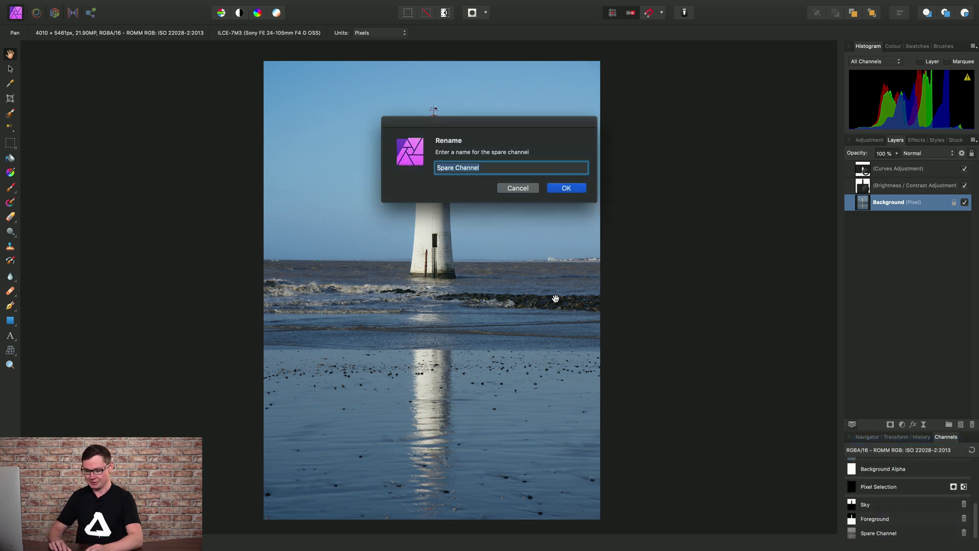
{"action": "type", "text": "Blue"}
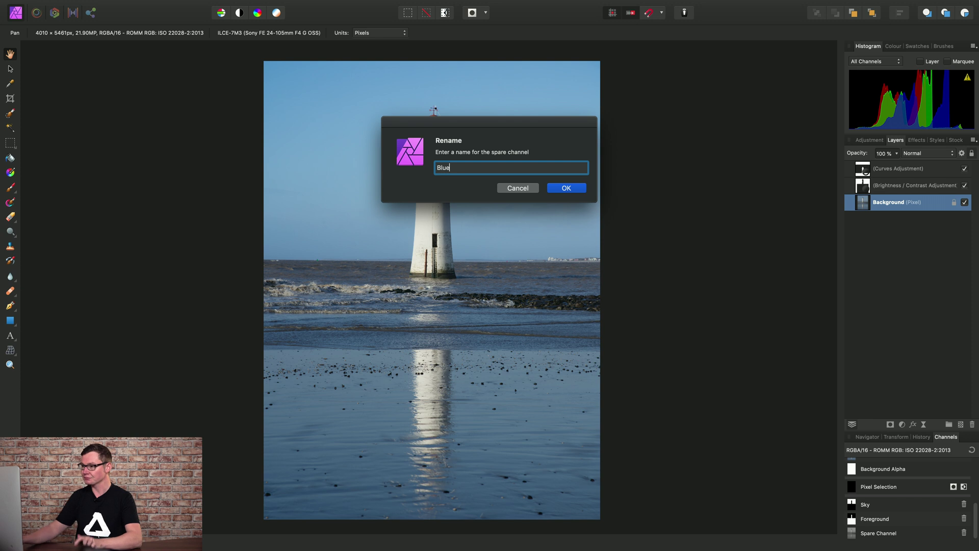
{"action": "left_click", "coordinate": [565, 189]}
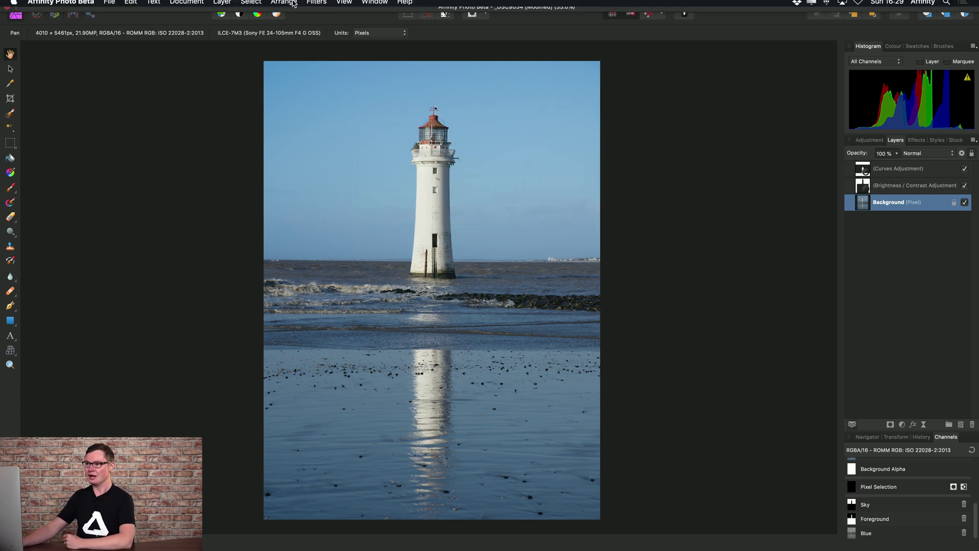
Add a Black & White adjustment layer masked by the Blue channel.
{"action": "left_click", "coordinate": [222, 5]}
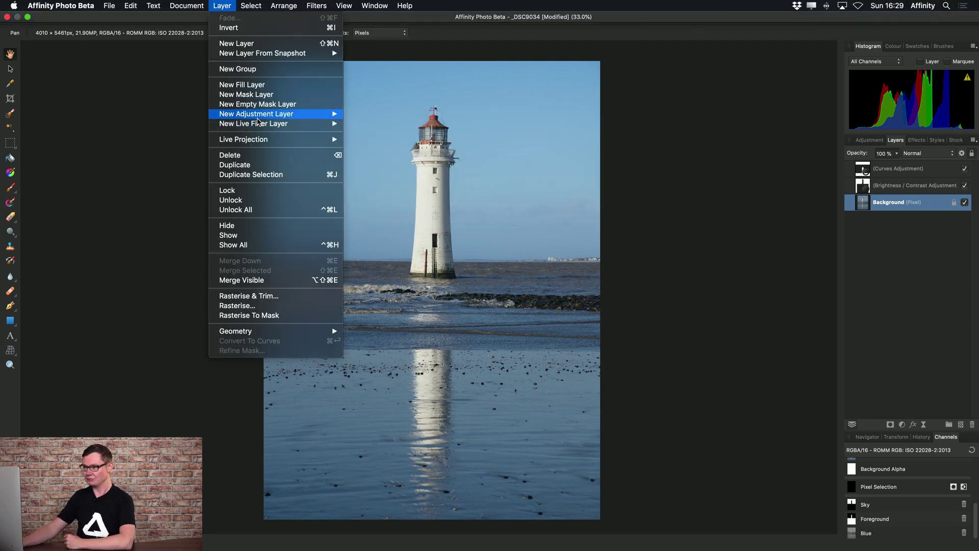
{"action": "mouse_move", "coordinate": [258, 120]}
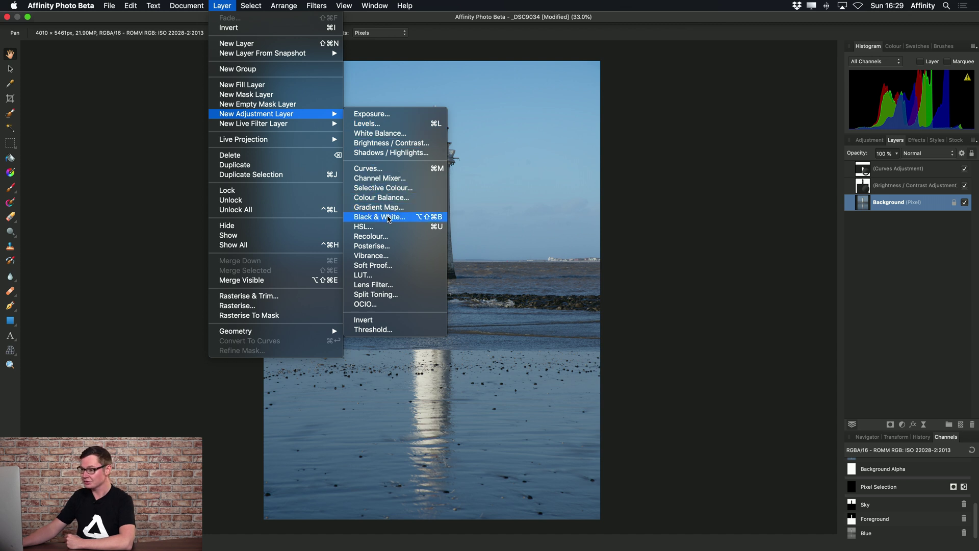
{"action": "left_click", "coordinate": [389, 217]}
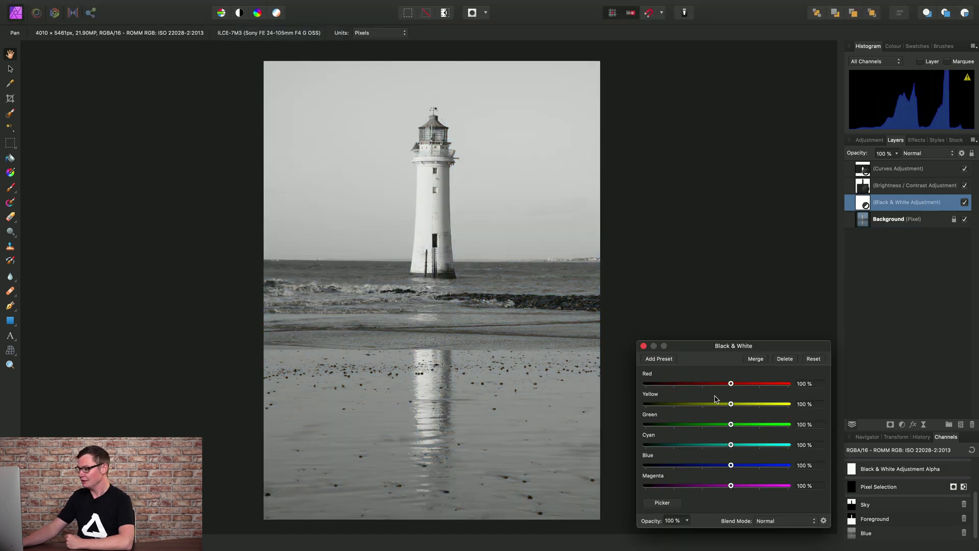
{"action": "right_click", "coordinate": [854, 534]}
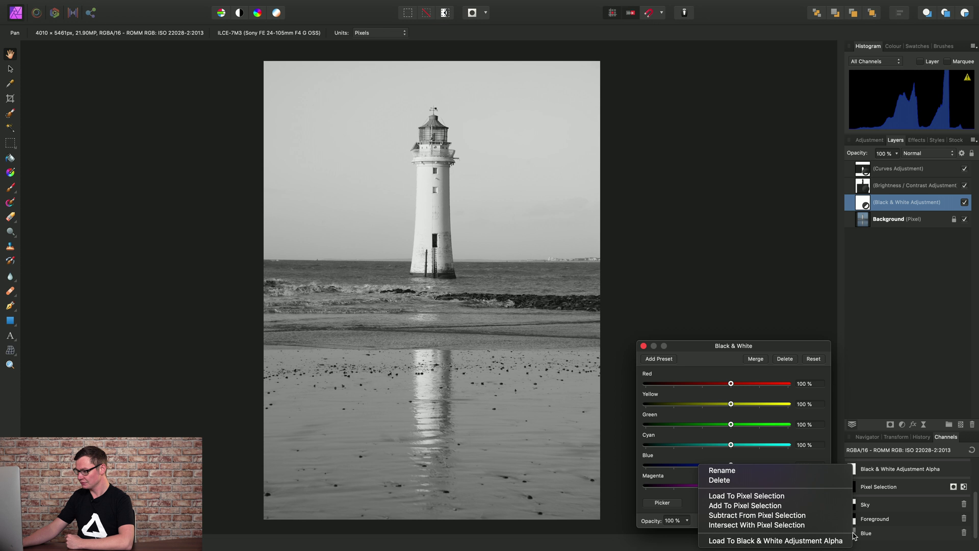
{"action": "left_click", "coordinate": [803, 544]}
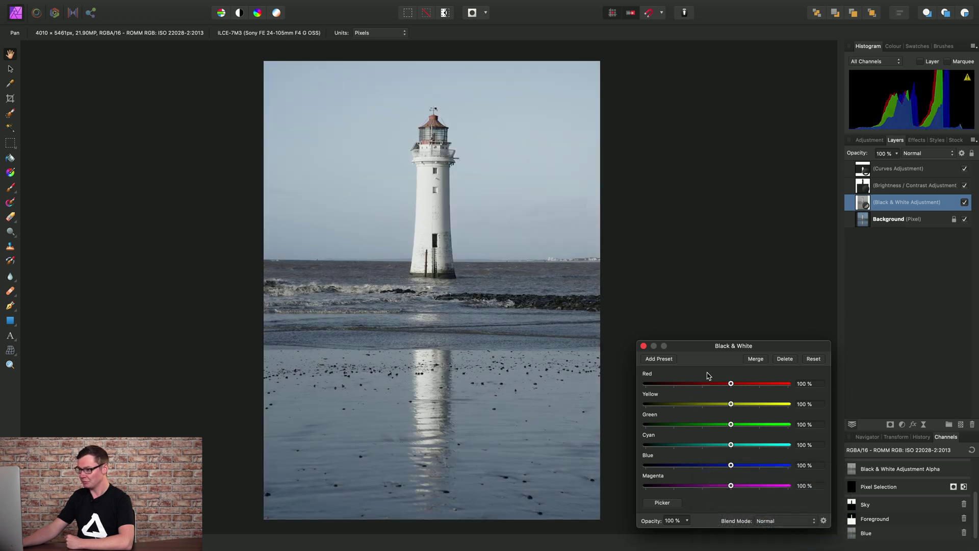
Set Black & White to Red 300%, Yellow 284%, Cyan 32%, Blue -46%, then close it.
{"action": "left_click_drag", "start_coordinate": [718, 348], "coordinate": [712, 298]}
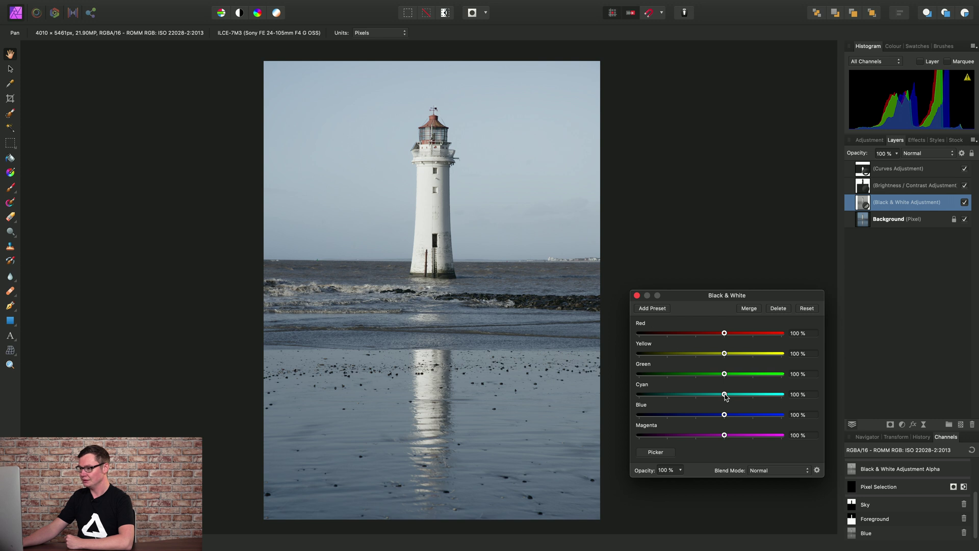
{"action": "left_click_drag", "start_coordinate": [724, 395], "coordinate": [683, 415]}
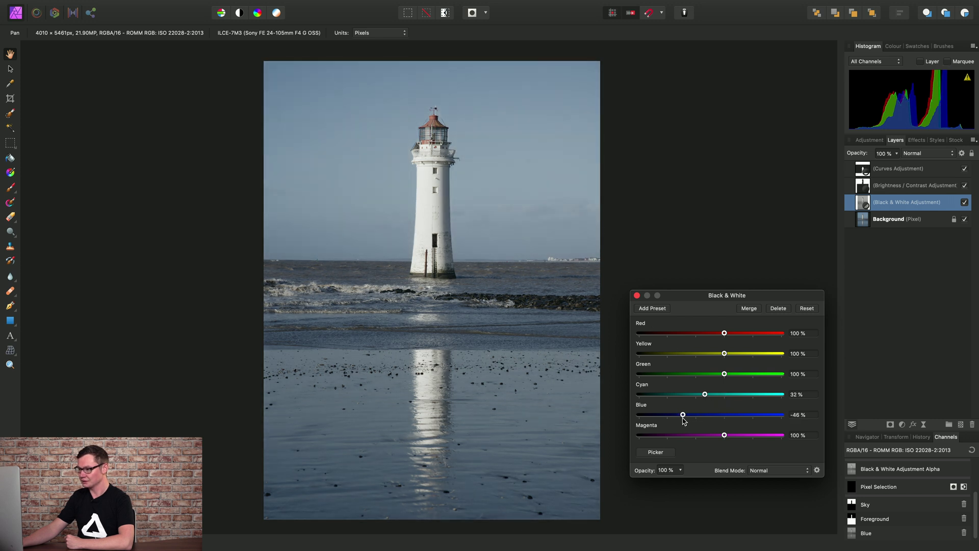
{"action": "left_click_drag", "start_coordinate": [725, 353], "coordinate": [778, 355]}
{"action": "left_click_drag", "start_coordinate": [725, 333], "coordinate": [783, 334]}
{"action": "left_click_drag", "start_coordinate": [680, 297], "coordinate": [679, 243]}
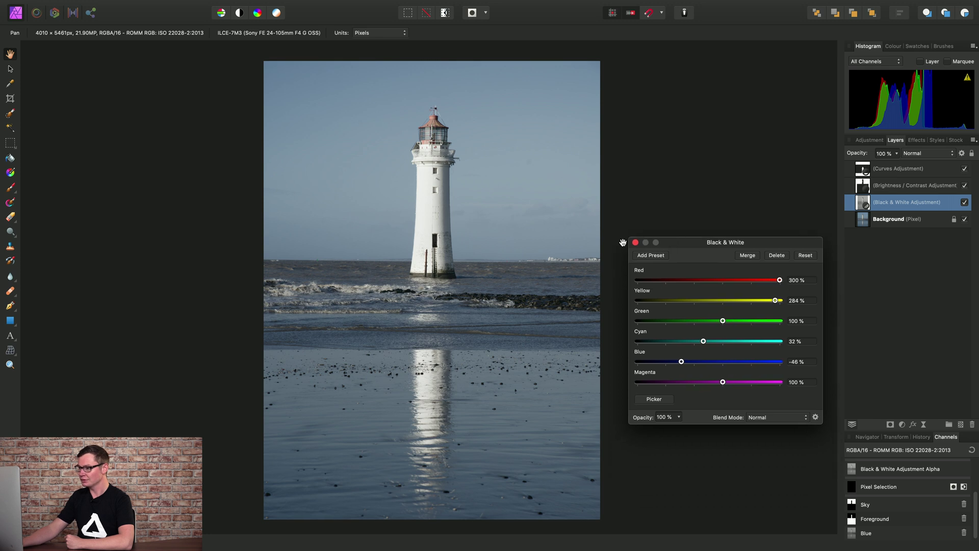
{"action": "left_click", "coordinate": [637, 241]}
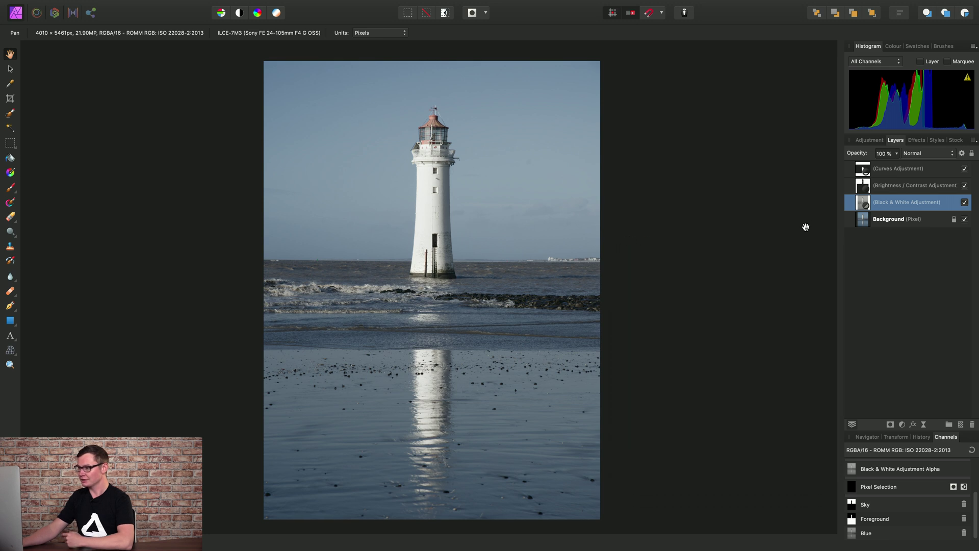
{"action": "left_click", "coordinate": [965, 203]}
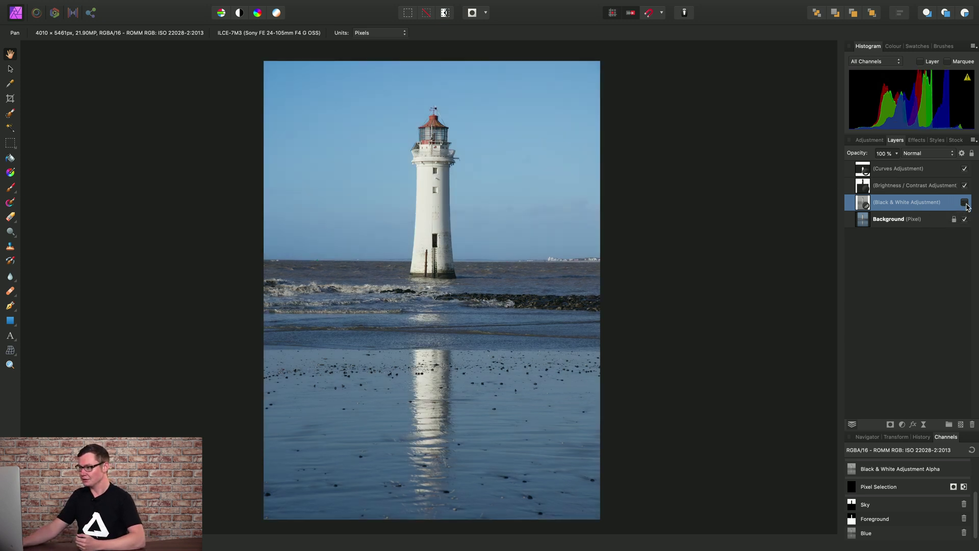
{"action": "left_click", "coordinate": [965, 203]}
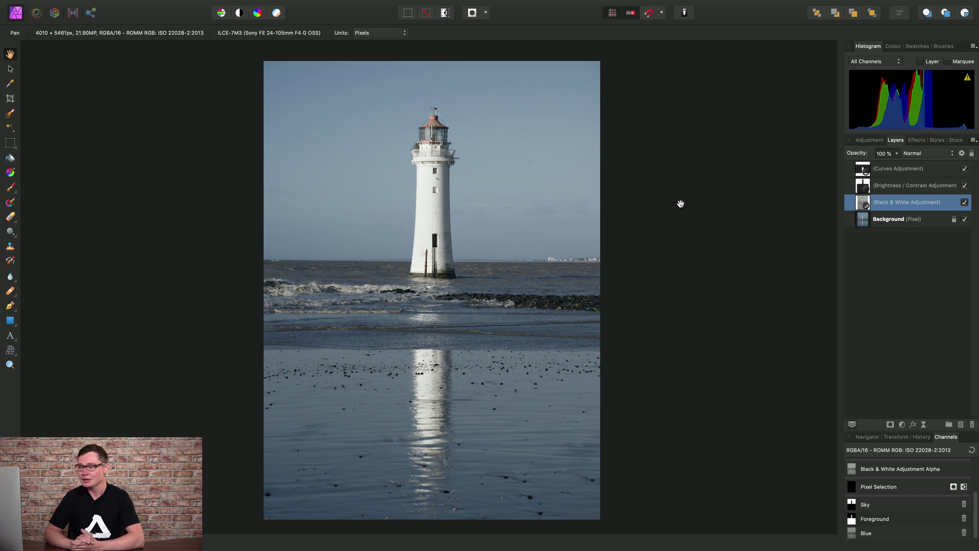